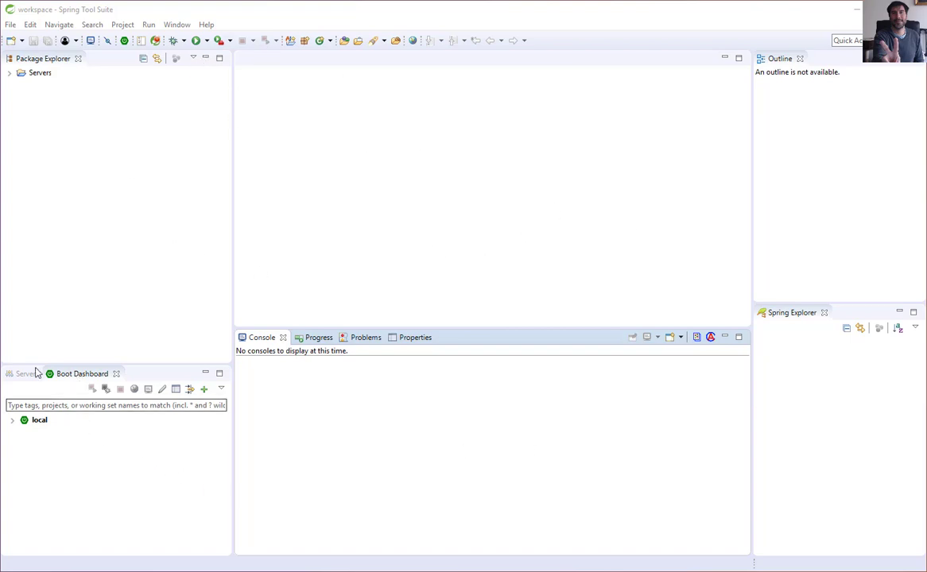
mouse_move(79, 348)
mouse_down()
mouse_move(30, 390)
mouse_move(60, 381)
mouse_up()
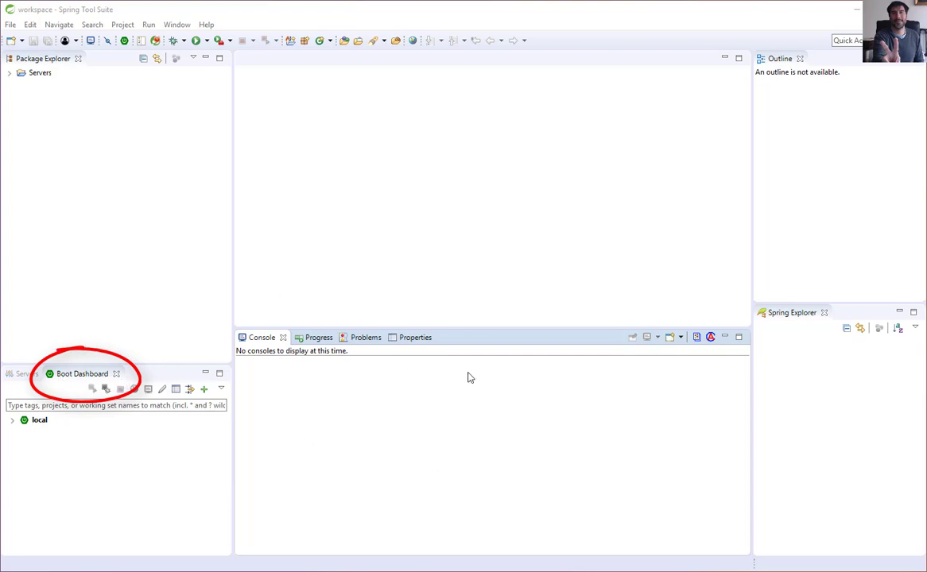
key(Escape)
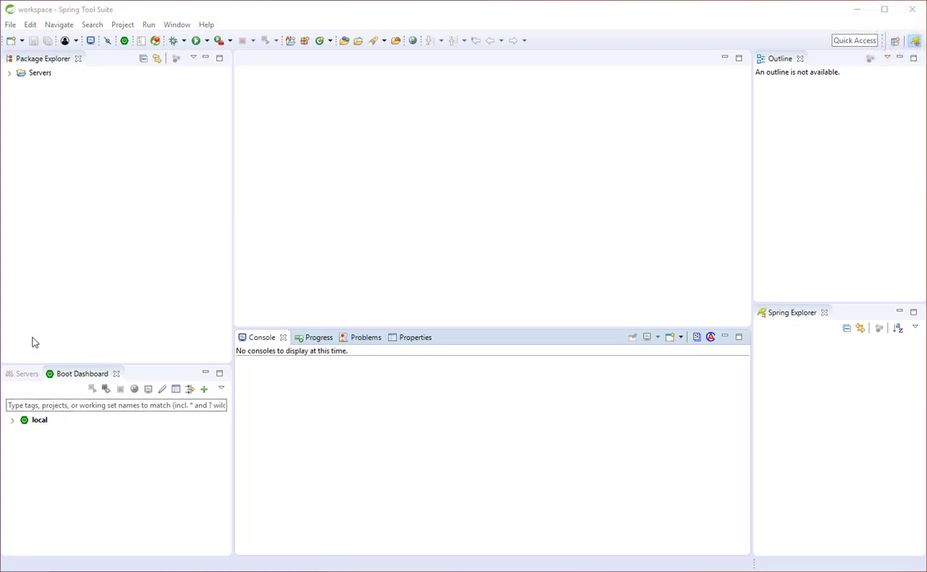
Locate the Boot Dashboard in the Spring category of the available views and leave the list without opening it.
click(177, 25)
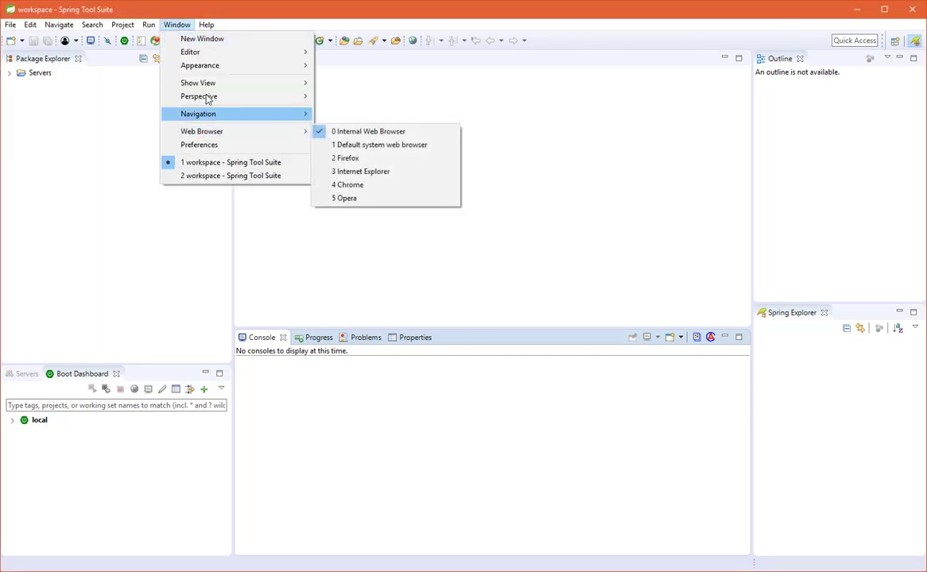
mouse_move(206, 85)
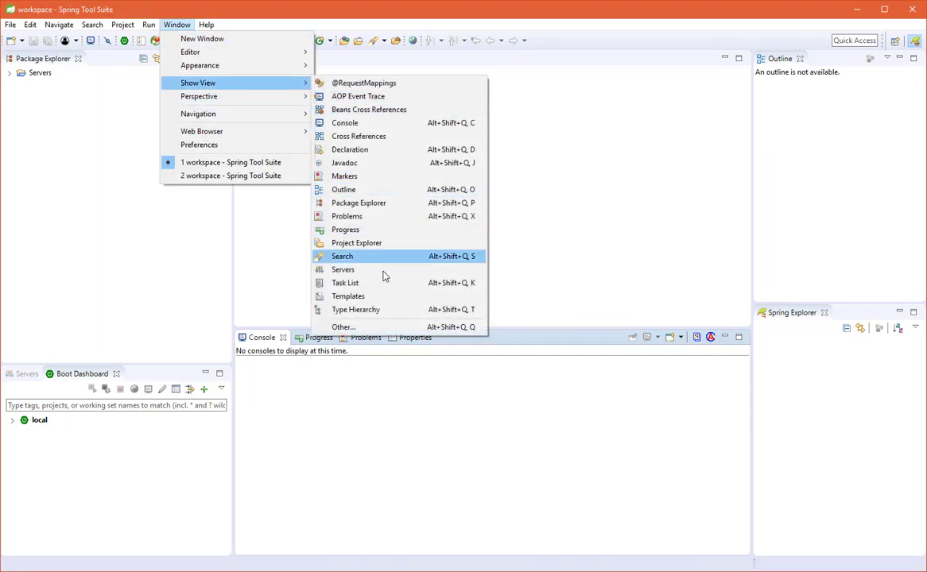
click(376, 327)
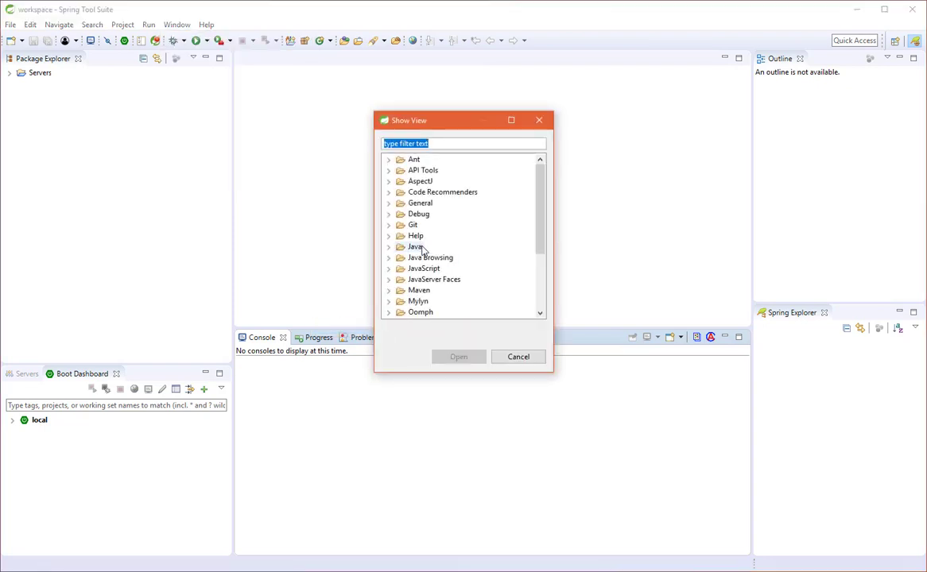
scroll(422, 249, down, 3)
scroll(409, 269, up, 3)
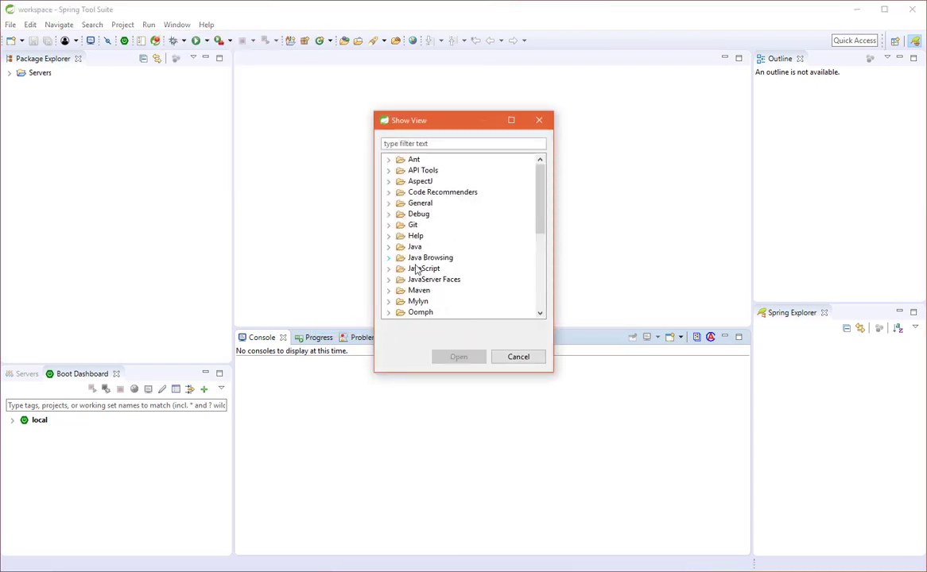
scroll(416, 271, down, 3)
double_click(418, 269)
click(434, 235)
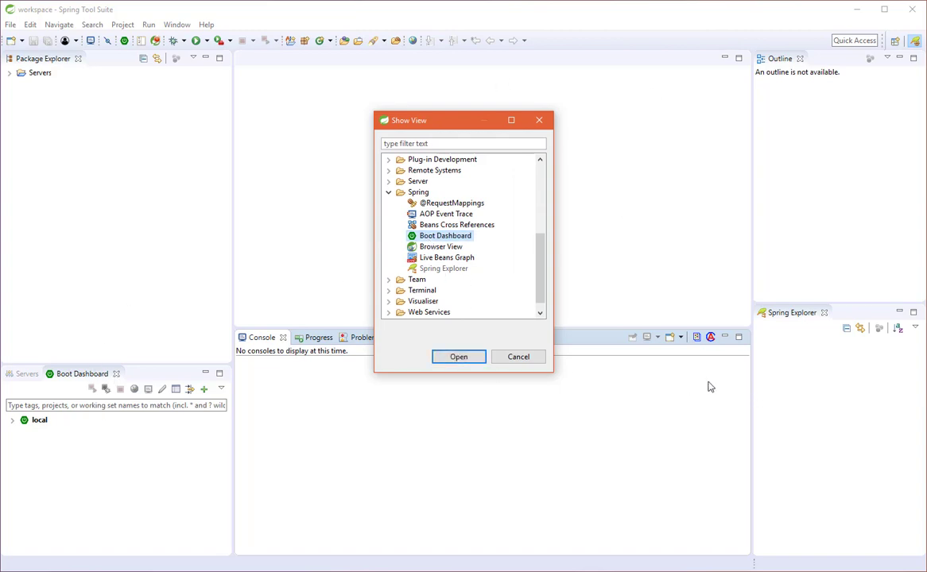
click(526, 360)
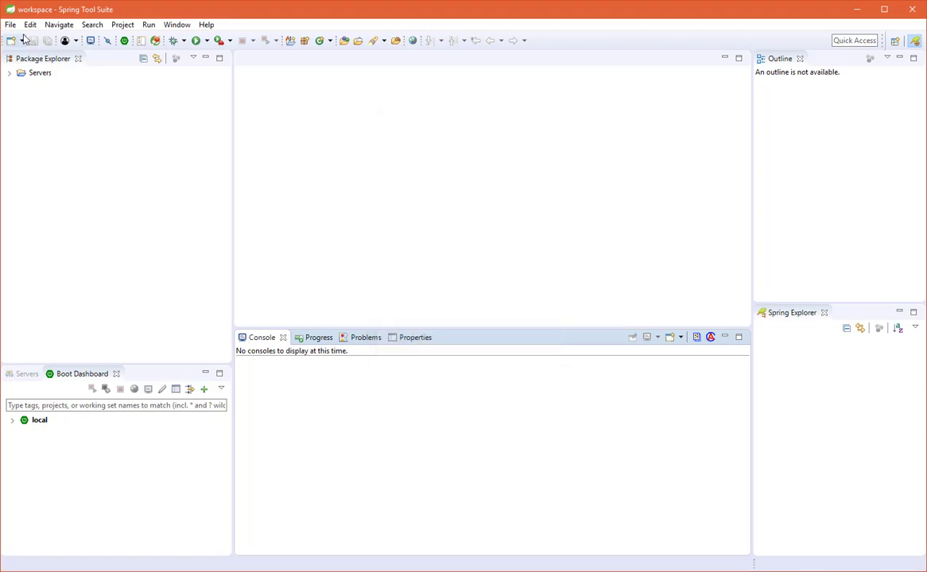
Start a new Spring Starter Project from the Package Explorer.
click(80, 115)
right_click(102, 126)
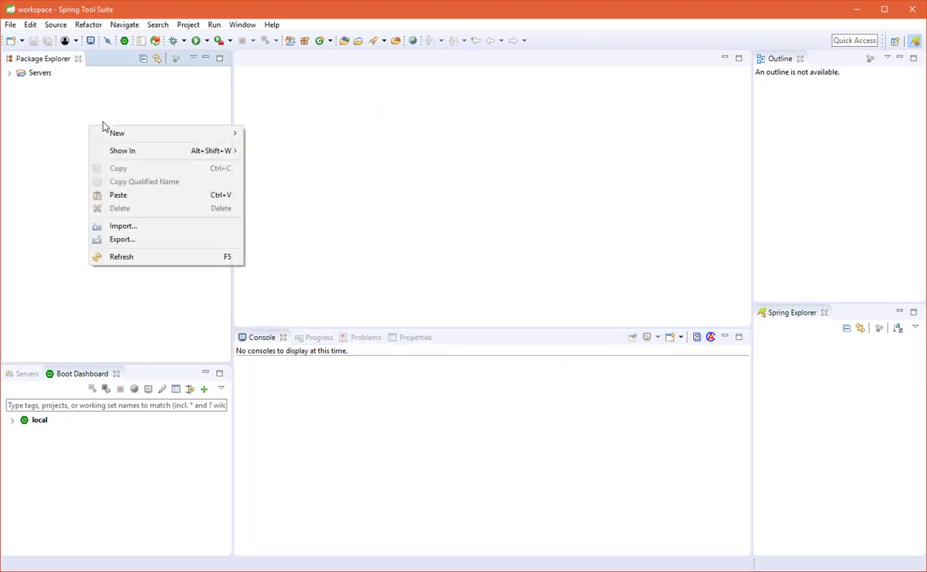
mouse_move(114, 132)
mouse_move(223, 132)
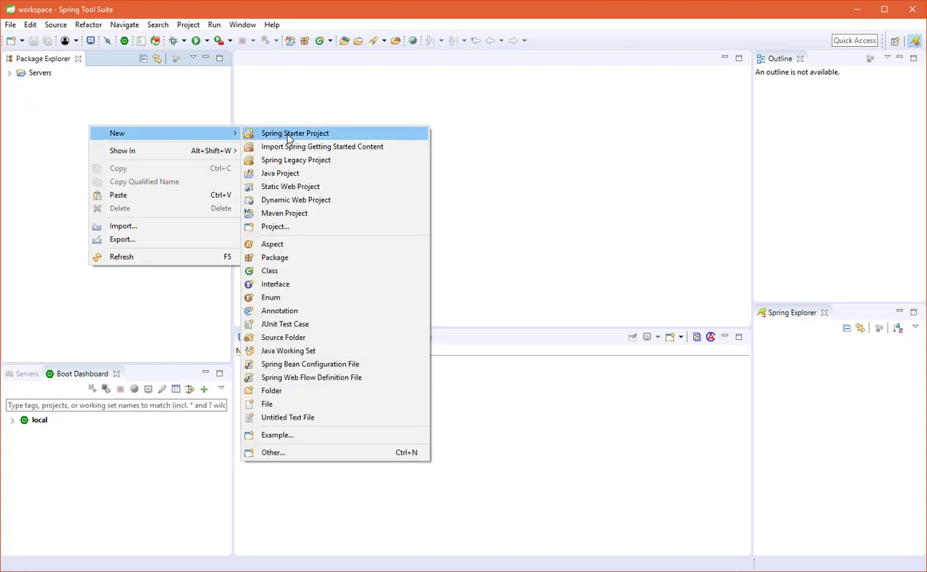
click(298, 132)
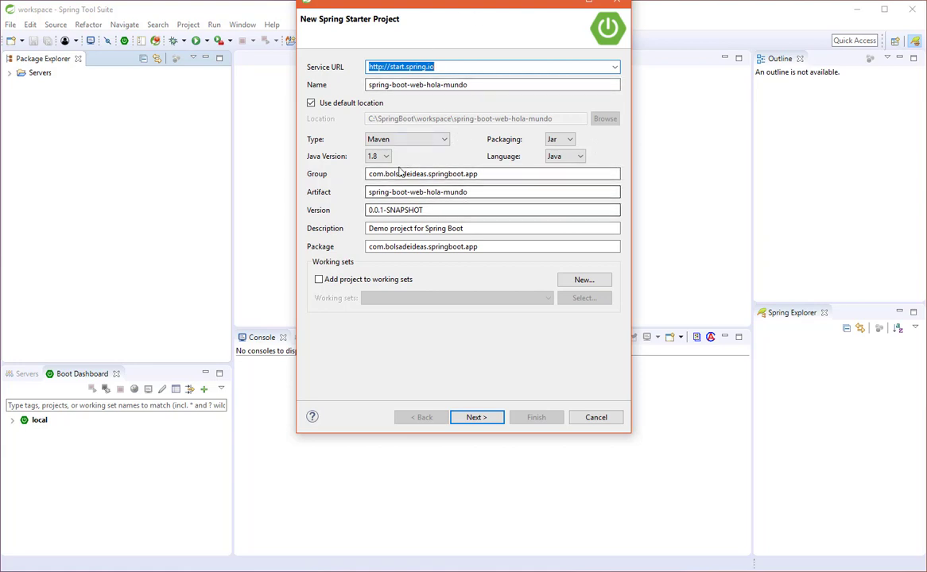
Choose Maven as the build type of the new Spring Starter Project.
click(406, 141)
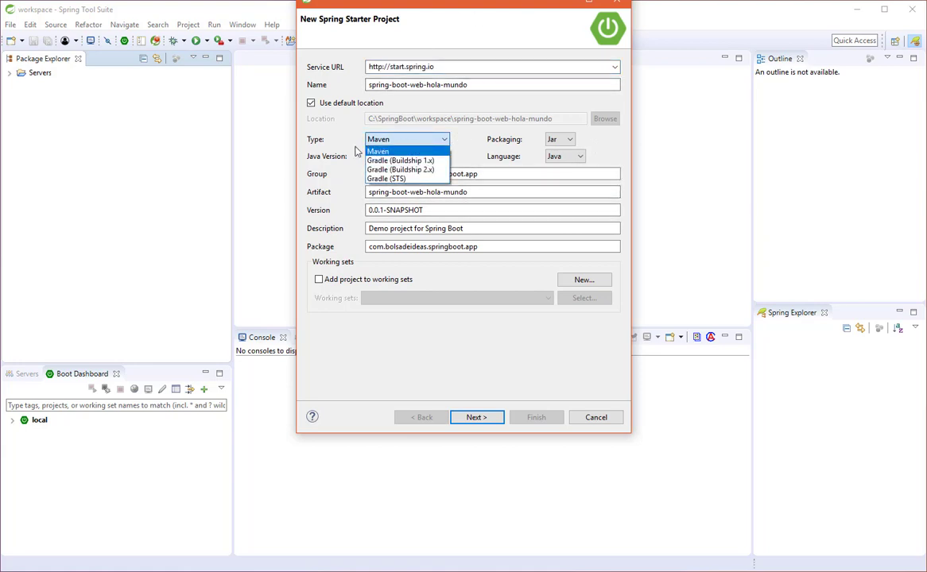
click(385, 152)
key(Tab)
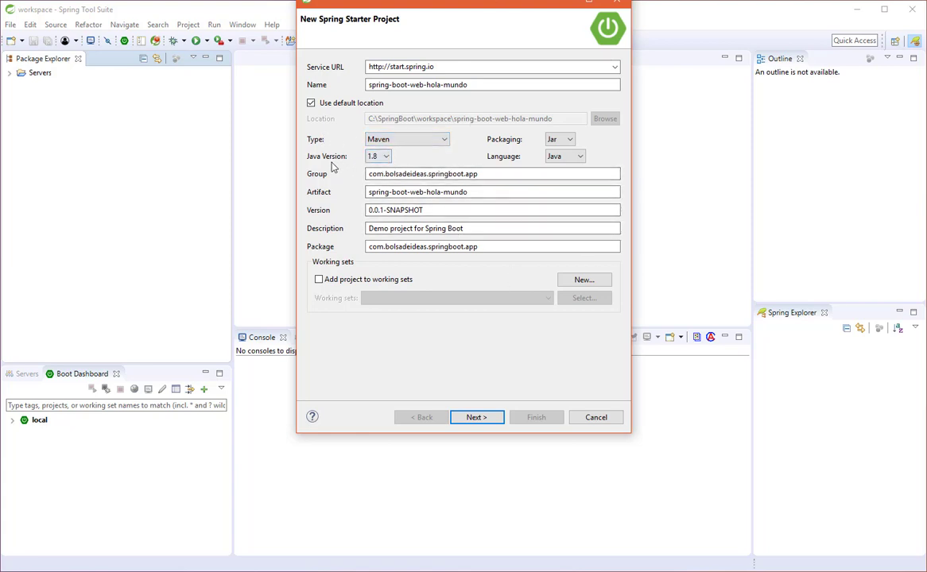
key(shift+Tab)
click(555, 143)
click(553, 161)
click(556, 141)
click(553, 151)
click(569, 141)
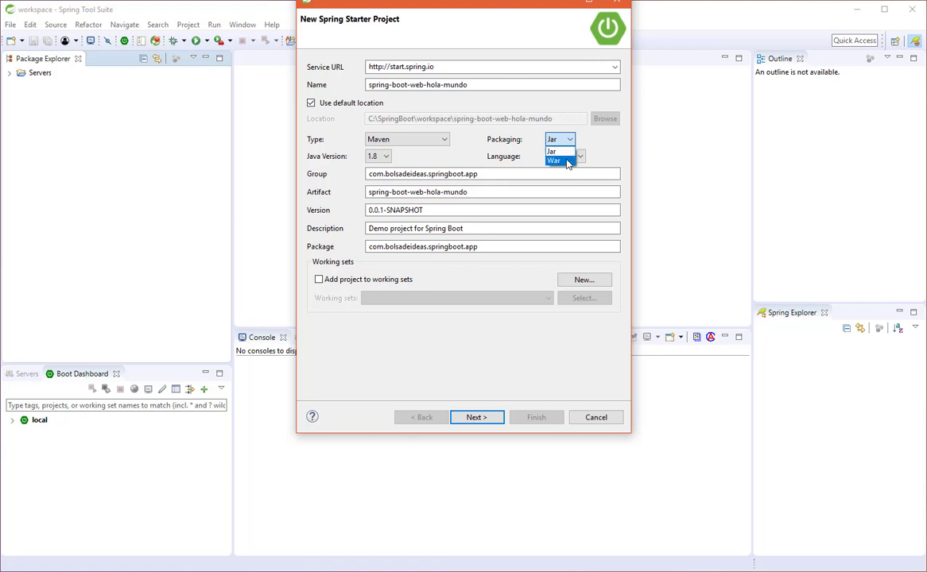
click(558, 151)
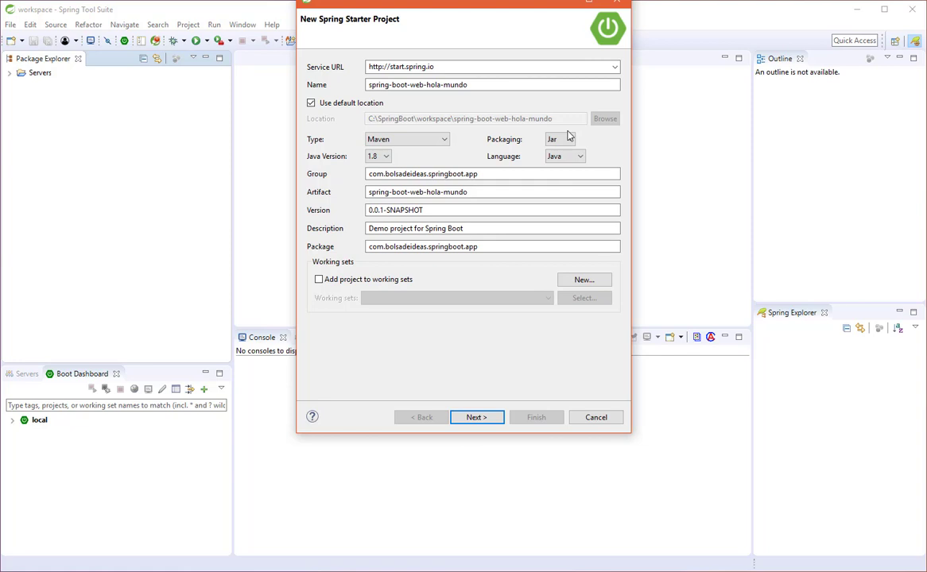
Set the new project's packaging to War.
click(561, 139)
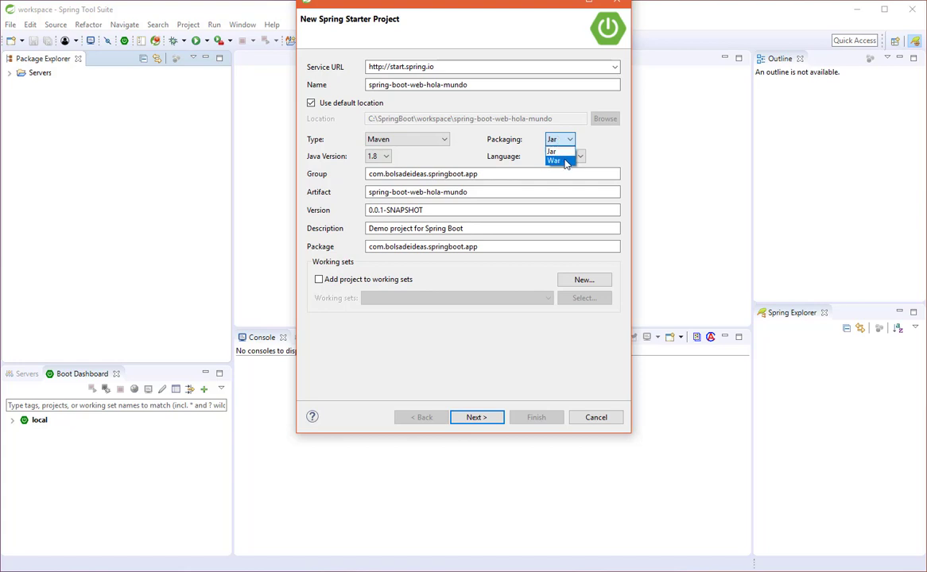
click(565, 156)
key(shift+Tab)
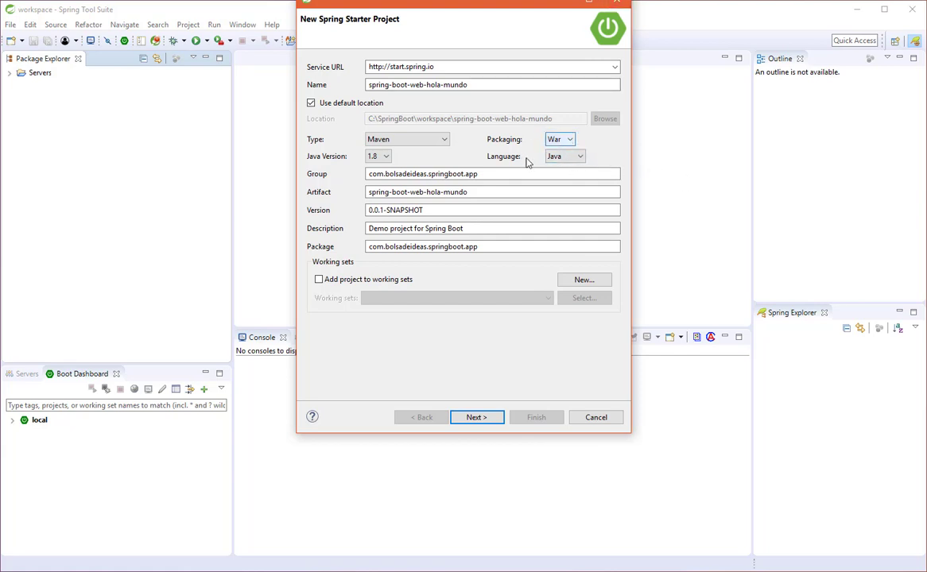
Name the new project spring-boot-web-jsp, leaving the group as com.bolsadeideas.springboot.app.
click(489, 174)
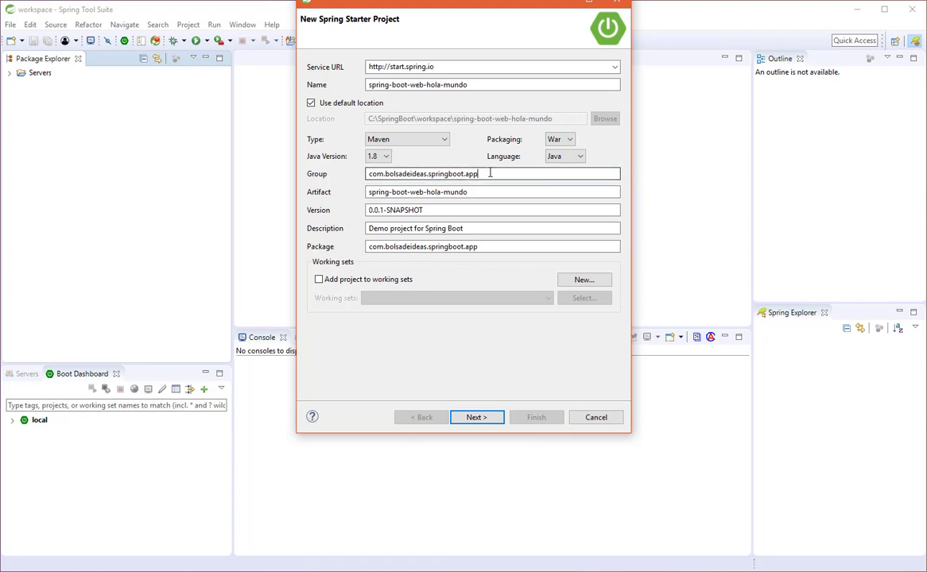
drag(490, 173, 349, 172)
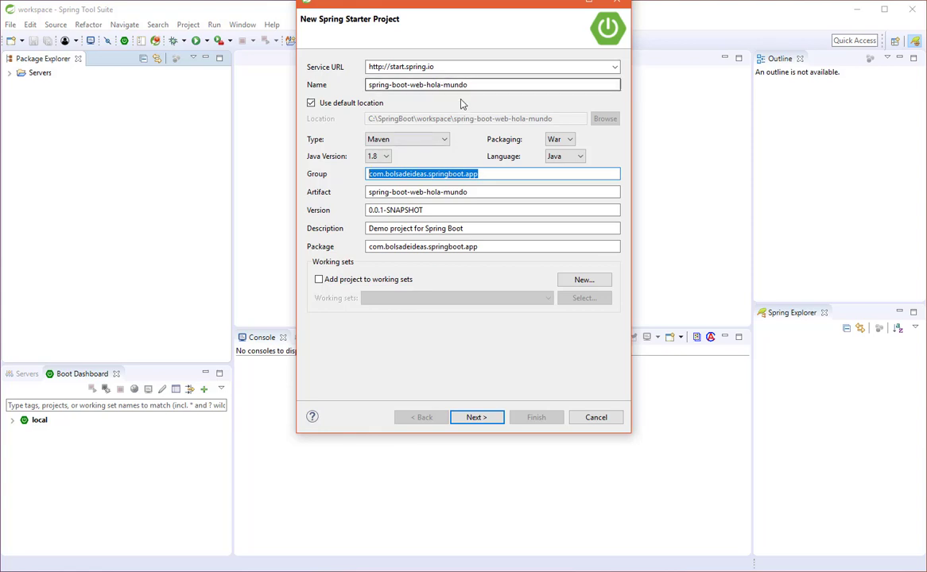
drag(523, 85, 470, 86)
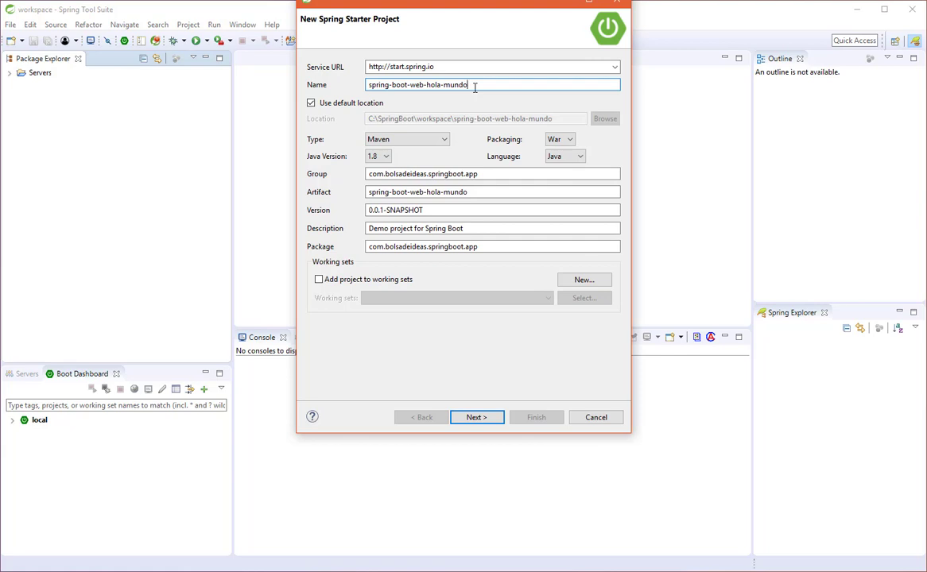
key(ctrl+shift+Left)
key(ctrl+shift+Left)
text(jsp)
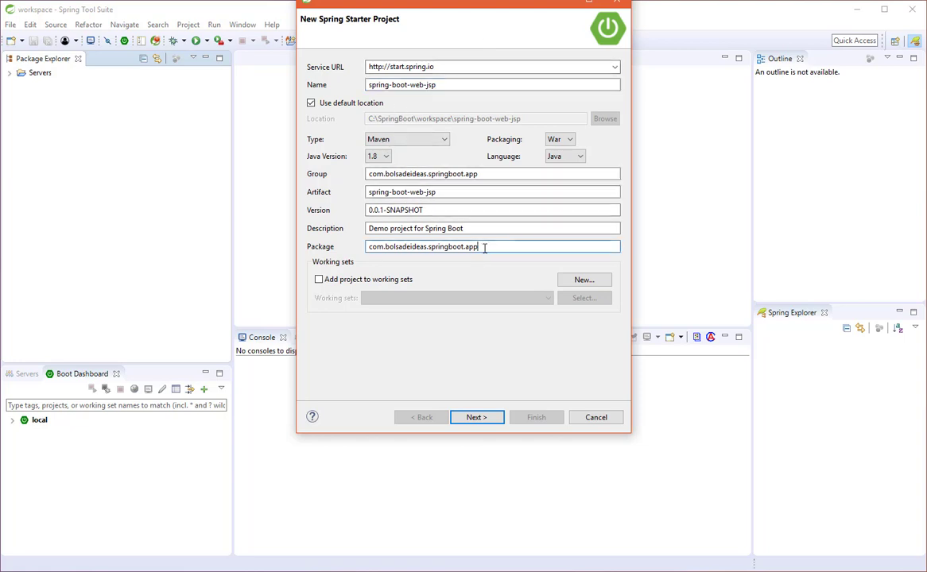
Keep com.bolsadeideas.springboot.app as the package and continue to the project's dependency selection.
drag(480, 247, 385, 248)
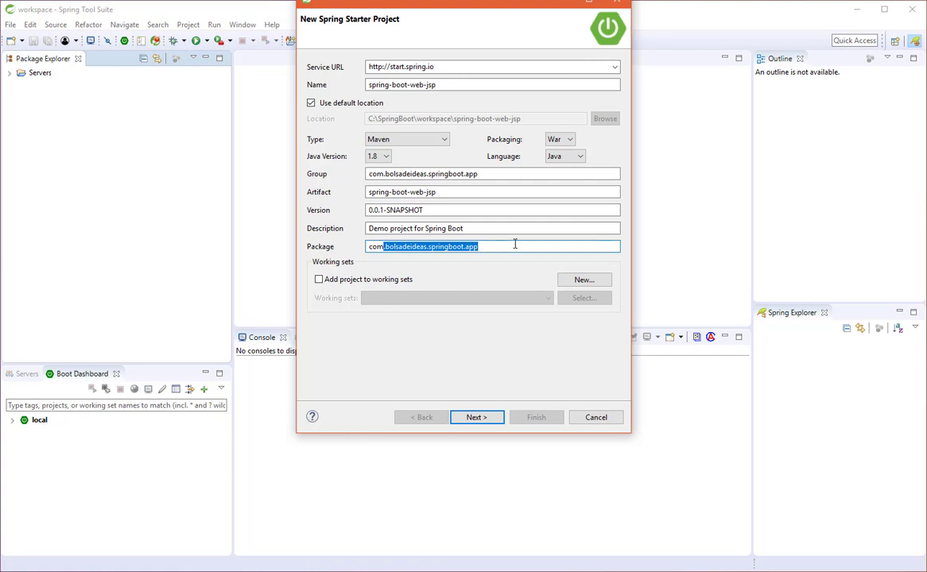
click(534, 246)
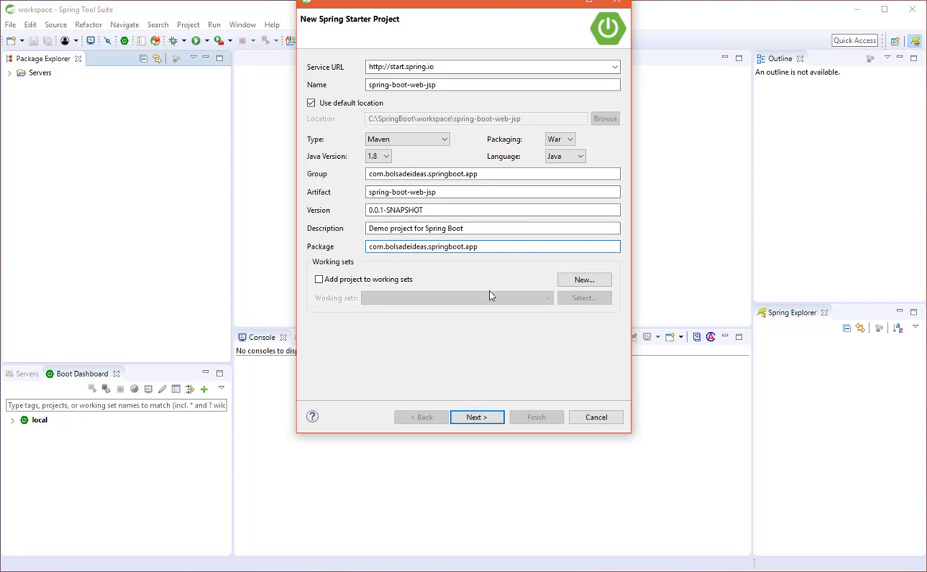
click(481, 418)
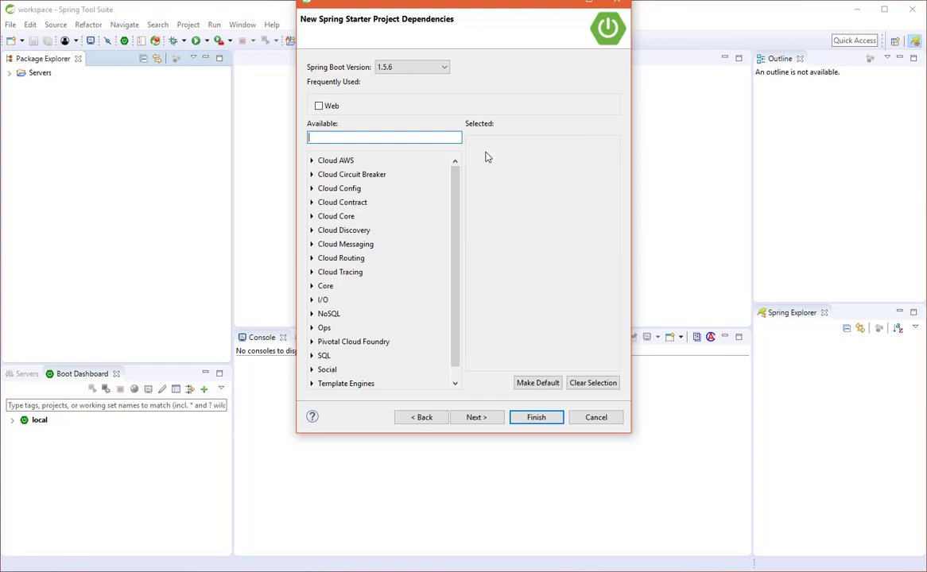
Review the dependencies offered in the Template Engines and Web categories, leaving them all unselected.
scroll(358, 341, down, 1)
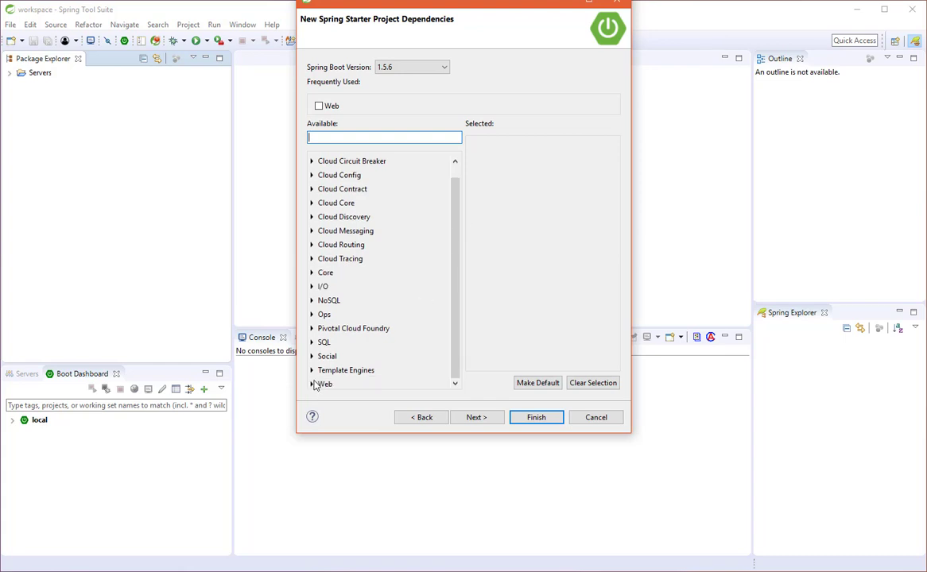
click(311, 370)
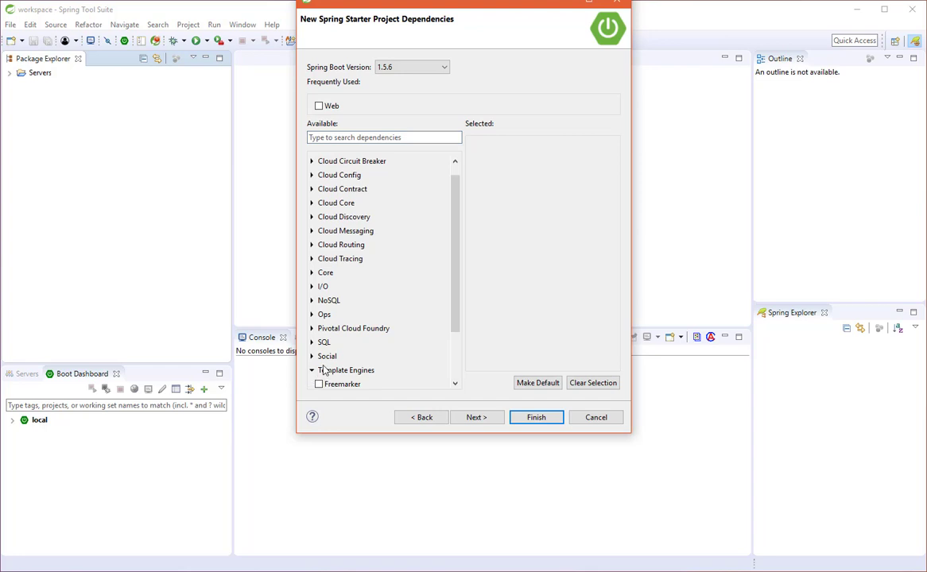
scroll(381, 370, down, 1)
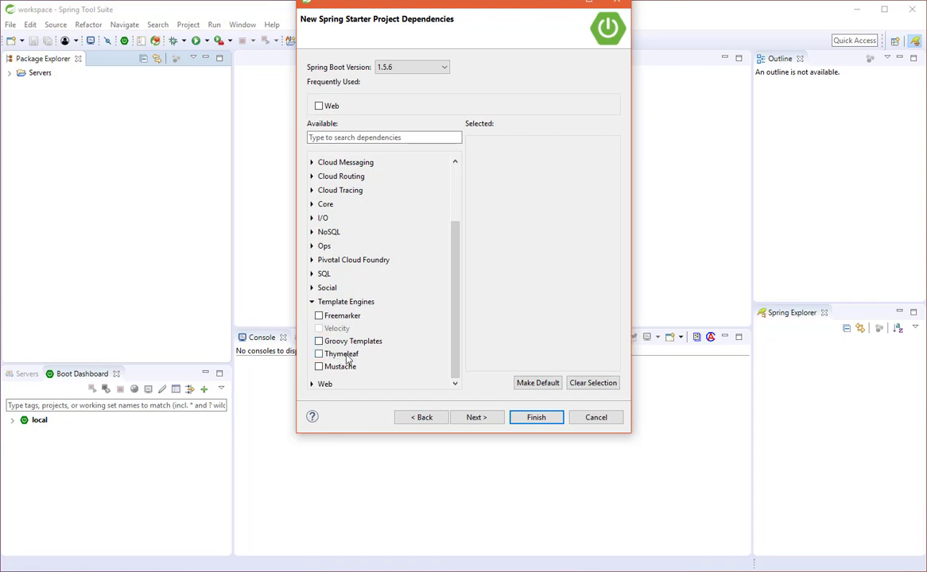
click(313, 303)
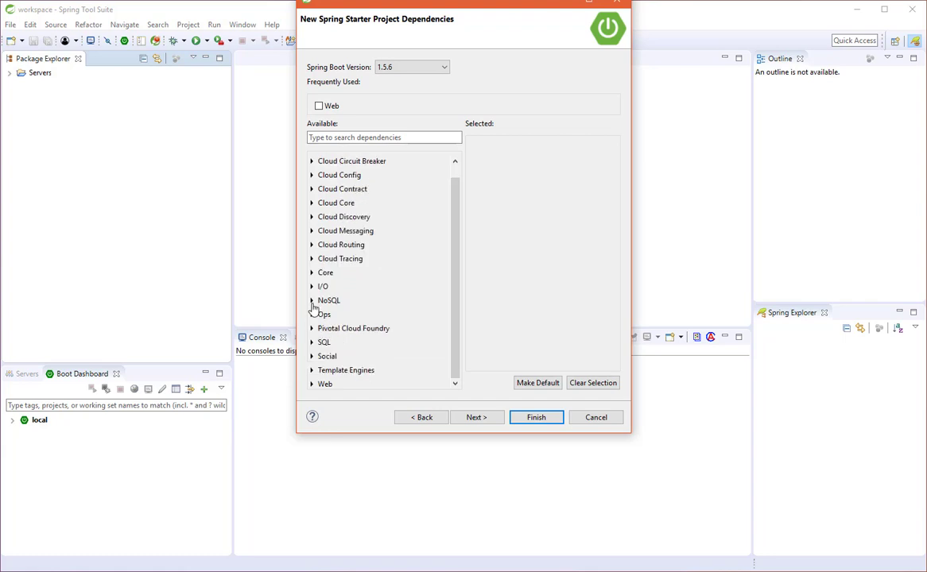
click(312, 384)
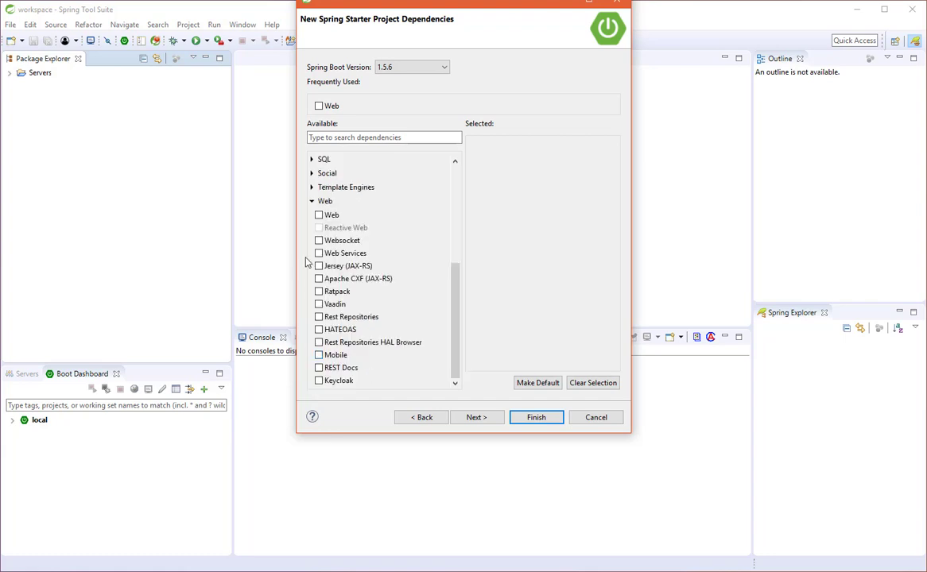
click(318, 215)
click(317, 214)
Try selecting the Thymeleaf template engine as a project dependency and remove it again.
click(312, 187)
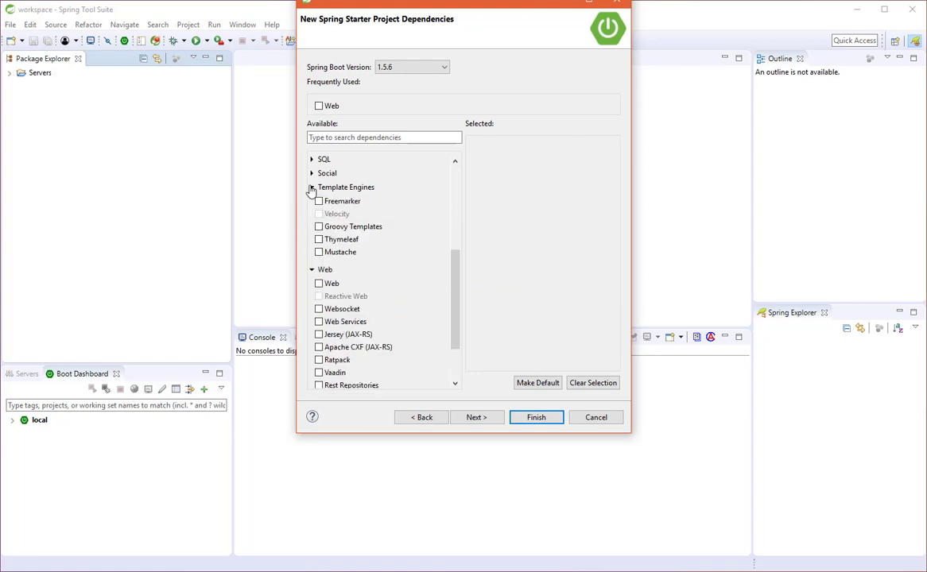
click(319, 240)
mouse_move(360, 254)
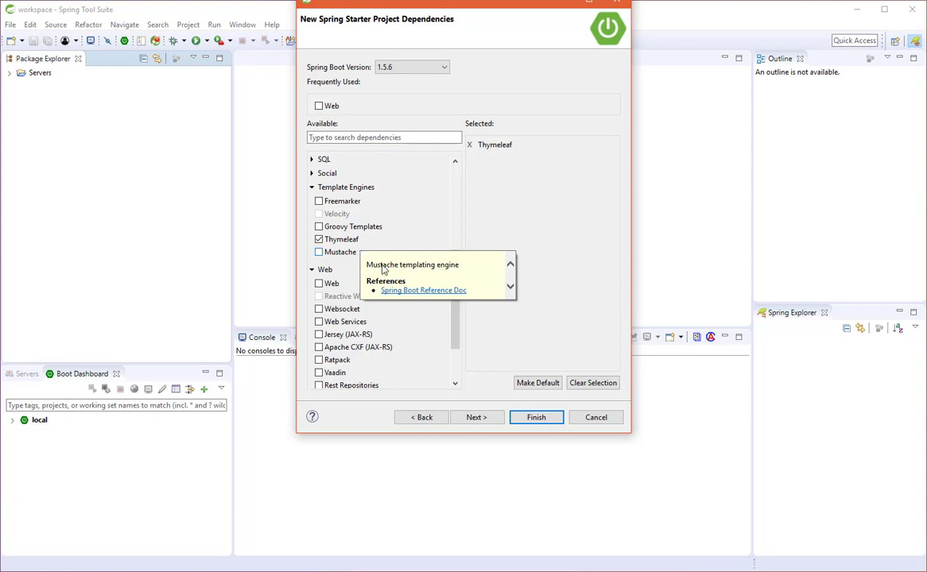
click(319, 240)
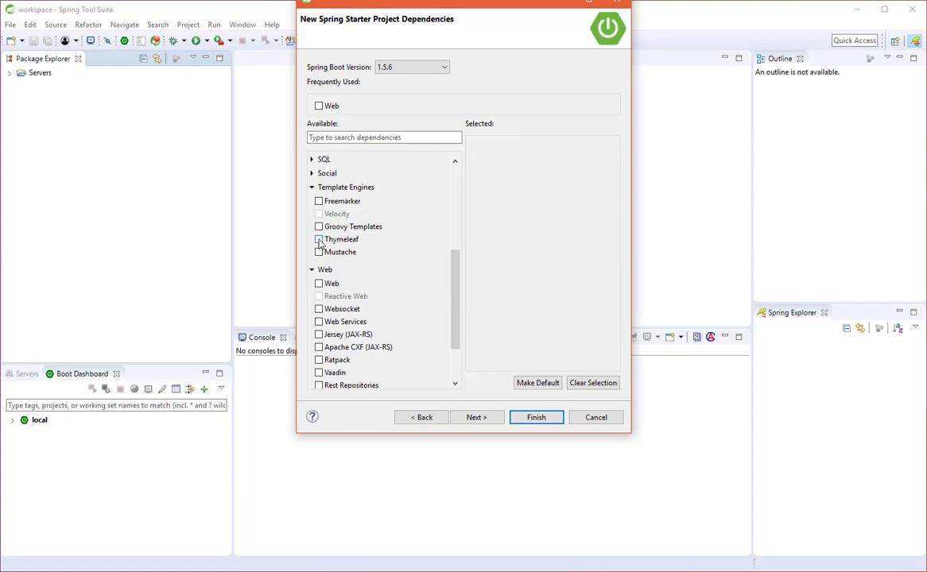
Add the Web dependency from the Web category to the new project.
scroll(318, 238, down, 2)
click(318, 229)
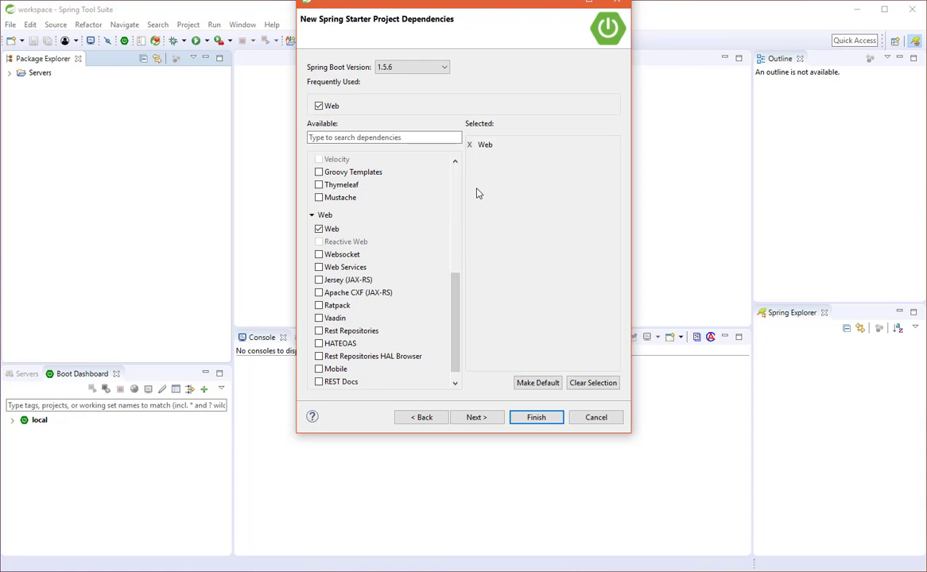
Try adding the JPA, JDBC, H2 and HSQLDB dependencies from the SQL category to the project.
scroll(459, 316, up, 4)
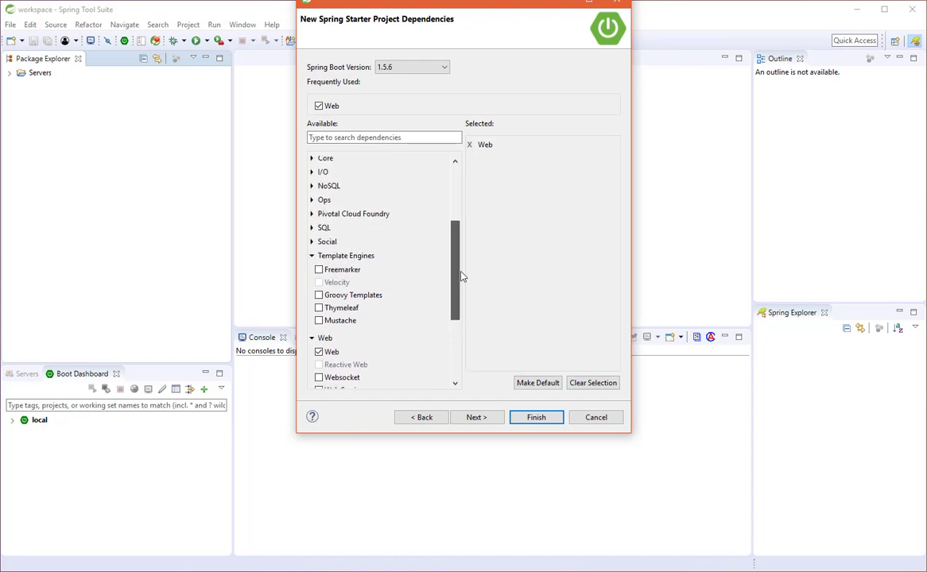
click(315, 255)
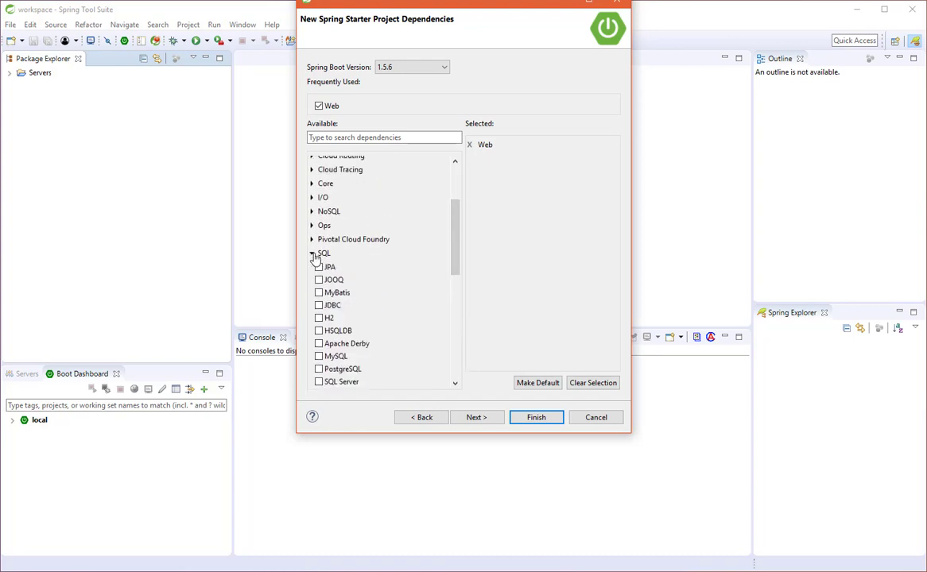
click(330, 270)
mouse_move(381, 271)
click(319, 307)
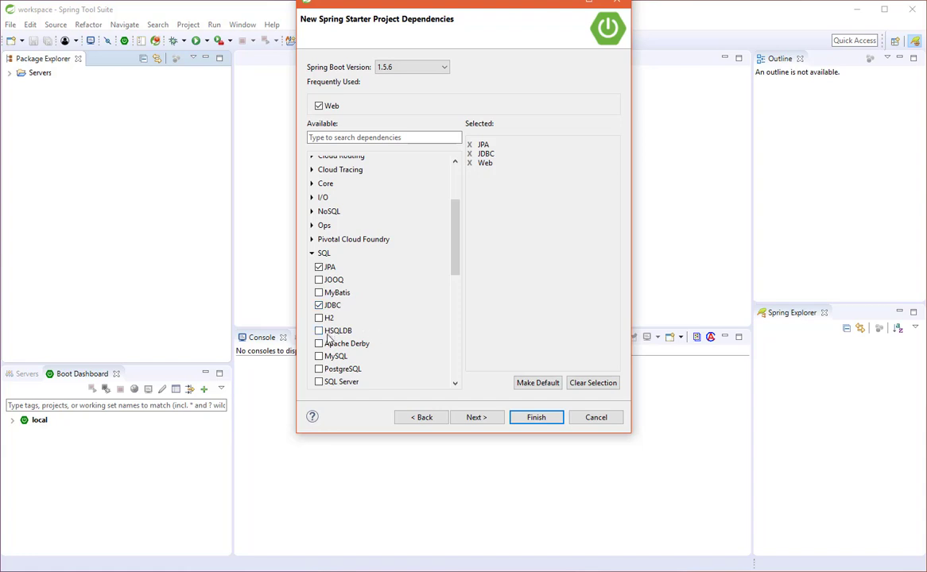
click(321, 318)
click(334, 330)
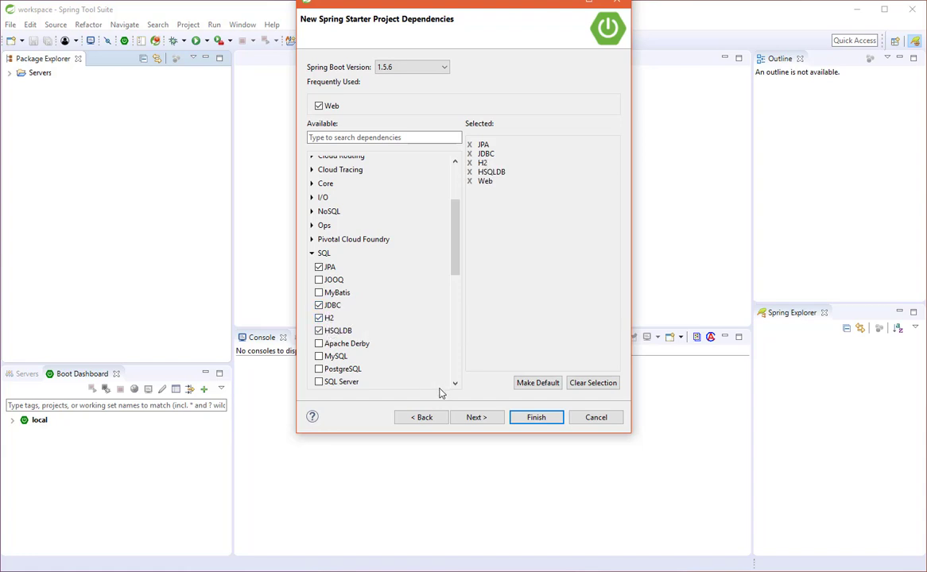
Remove the HSQLDB, H2, JDBC and JPA dependencies from the project's selection.
scroll(373, 369, down, 4)
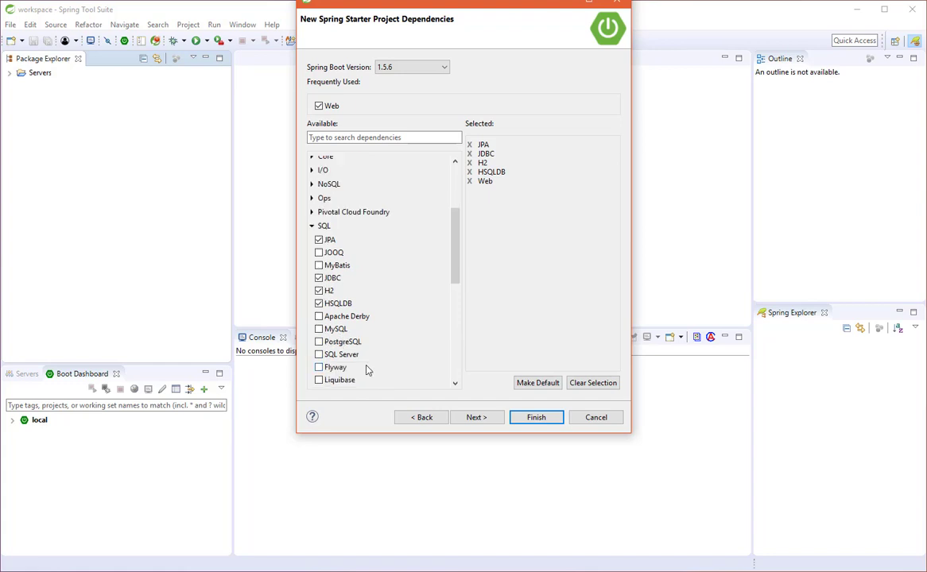
scroll(330, 259, up, 3)
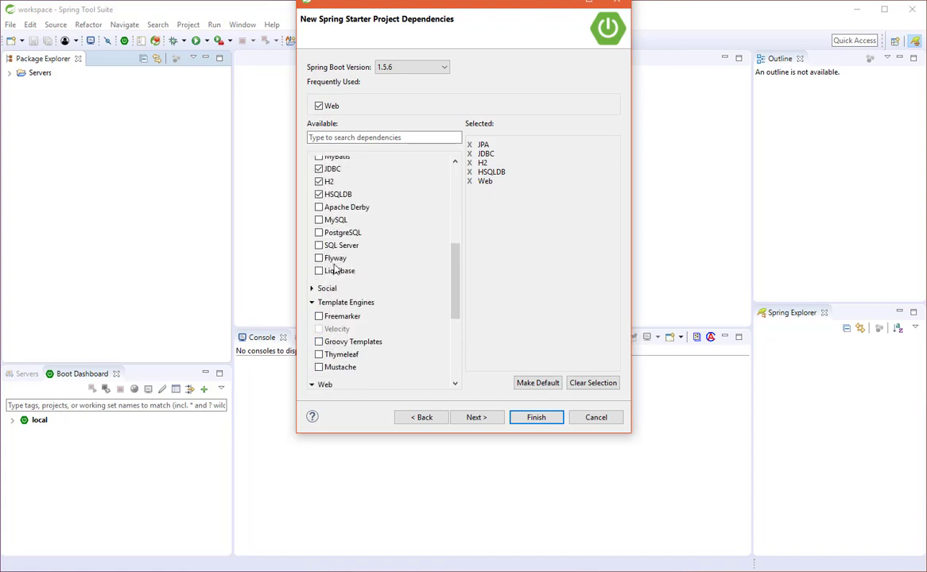
click(322, 249)
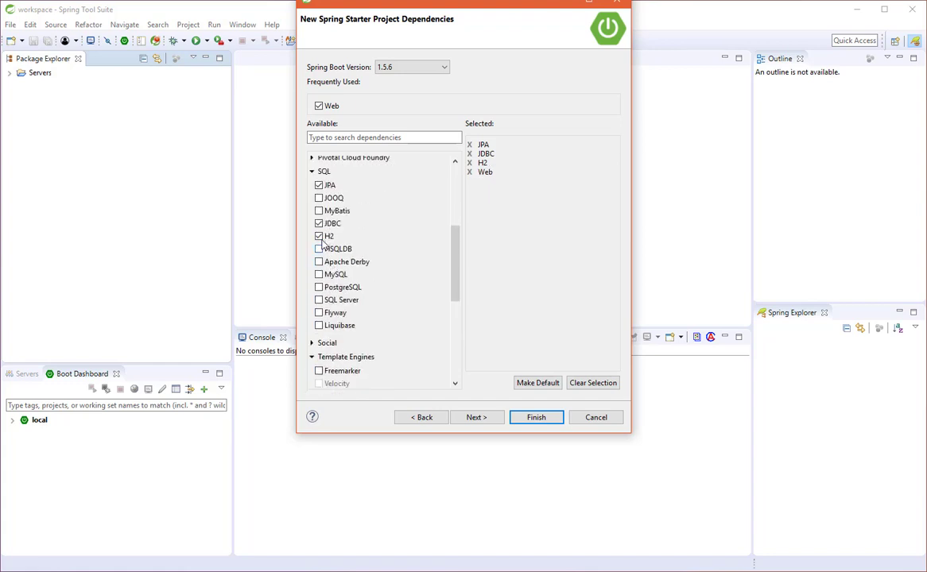
click(320, 236)
click(319, 223)
click(319, 185)
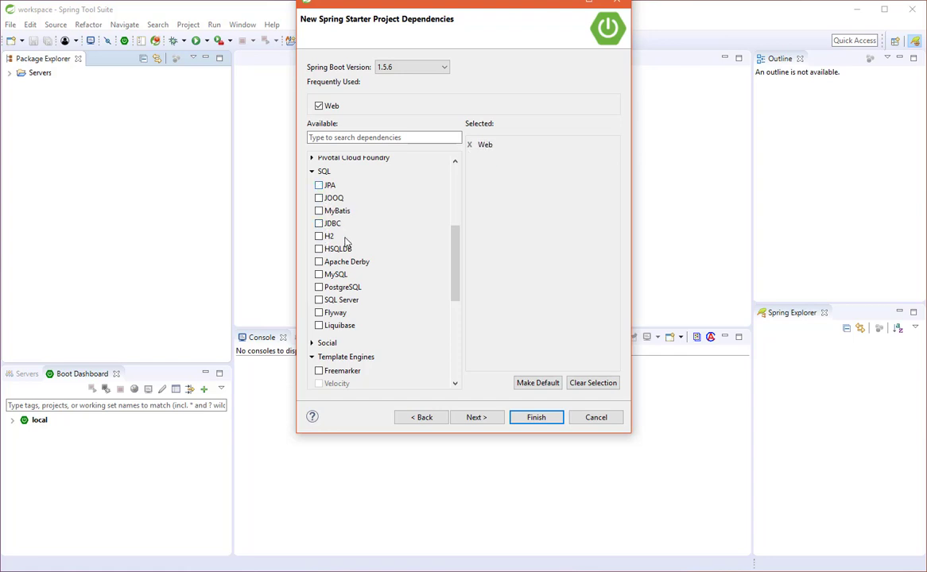
Try adding the Security dependency from the Core category and remove it from the selection again.
scroll(319, 221, up, 1)
scroll(318, 216, up, 3)
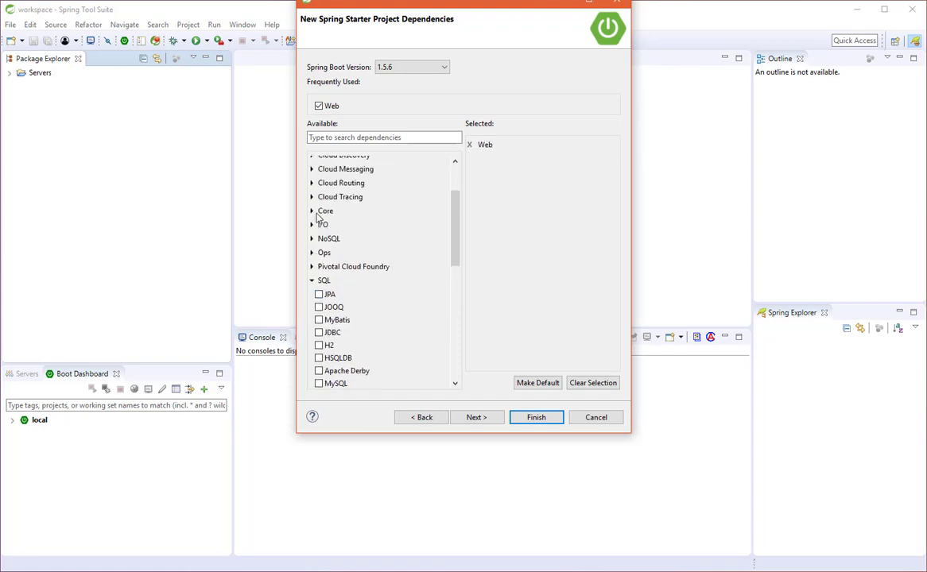
click(327, 212)
click(320, 225)
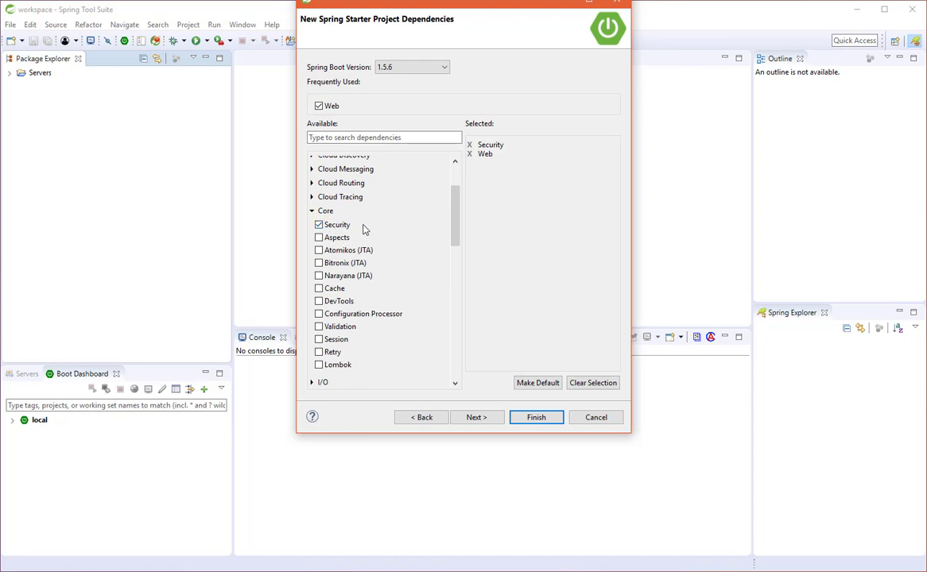
mouse_move(344, 307)
mouse_move(345, 248)
scroll(346, 272, up, 2)
scroll(349, 259, down, 10)
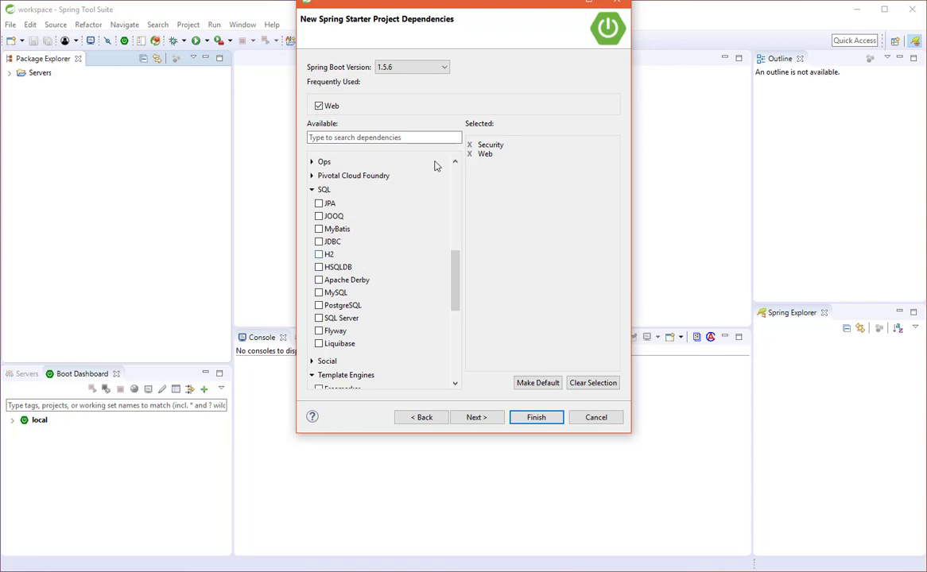
click(469, 144)
Check the available Spring Boot versions, keep 1.5.6, and finish creating the project with the default site info.
click(411, 70)
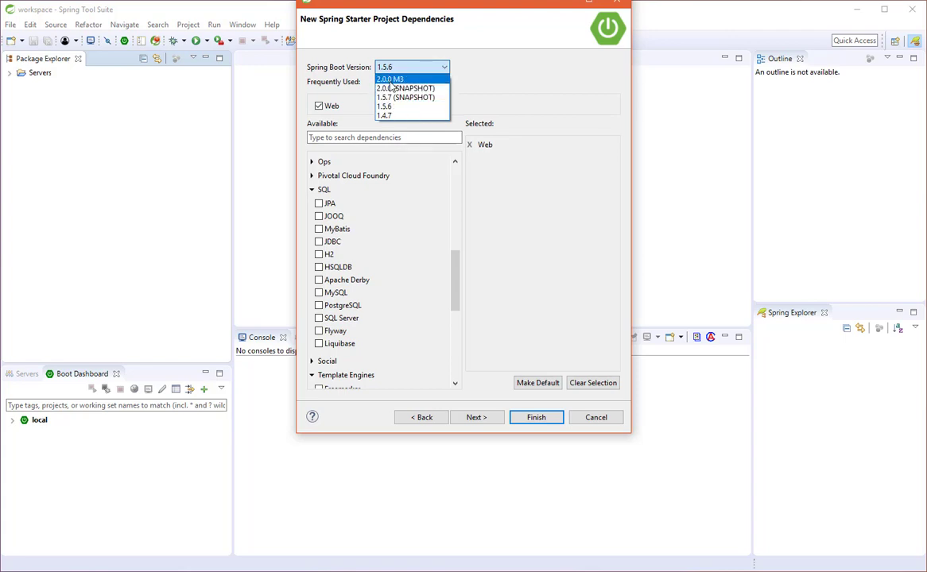
click(426, 203)
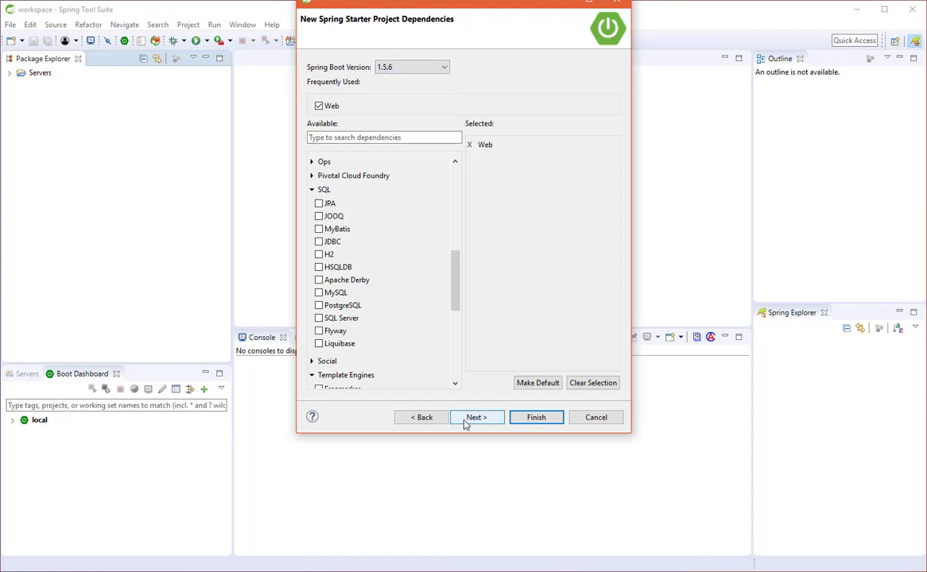
click(466, 421)
click(531, 417)
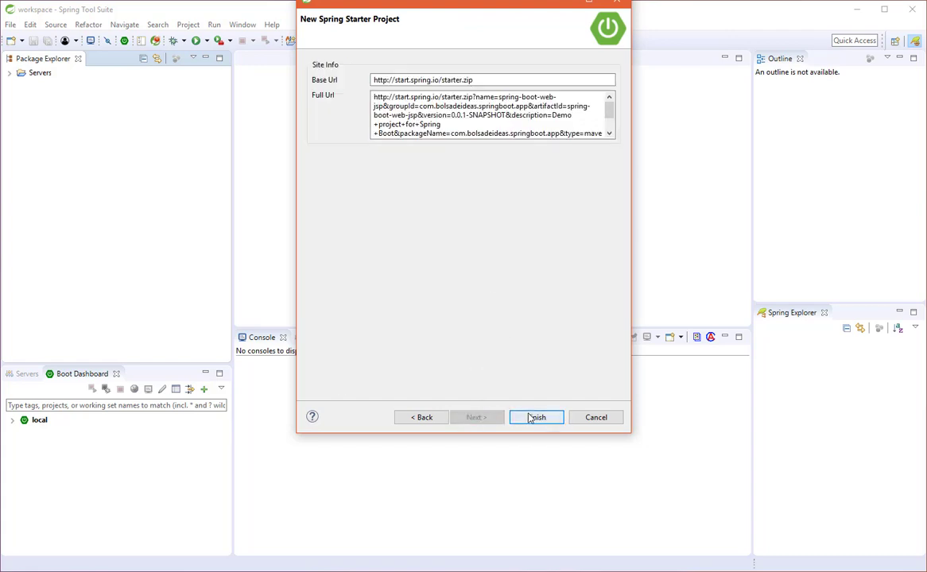